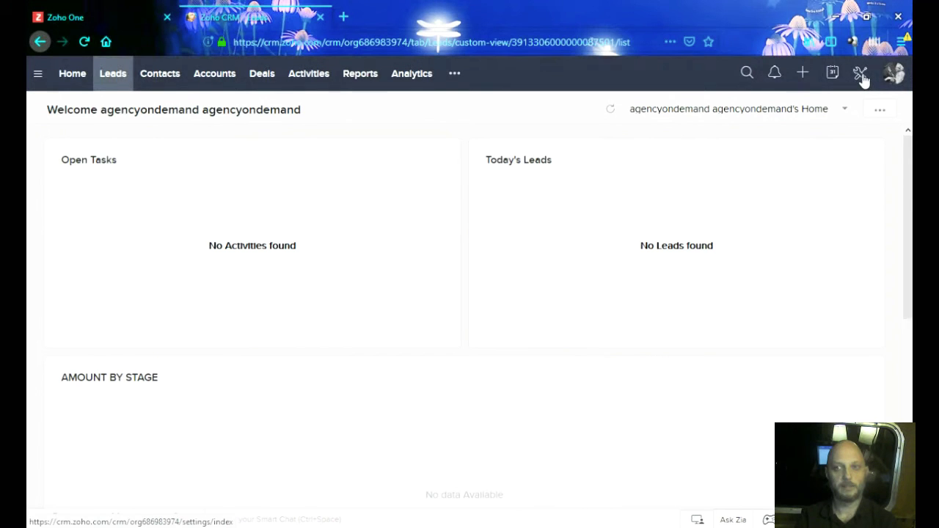
Step: Open the Modules and Fields customization page in the CRM setup
click(862, 78)
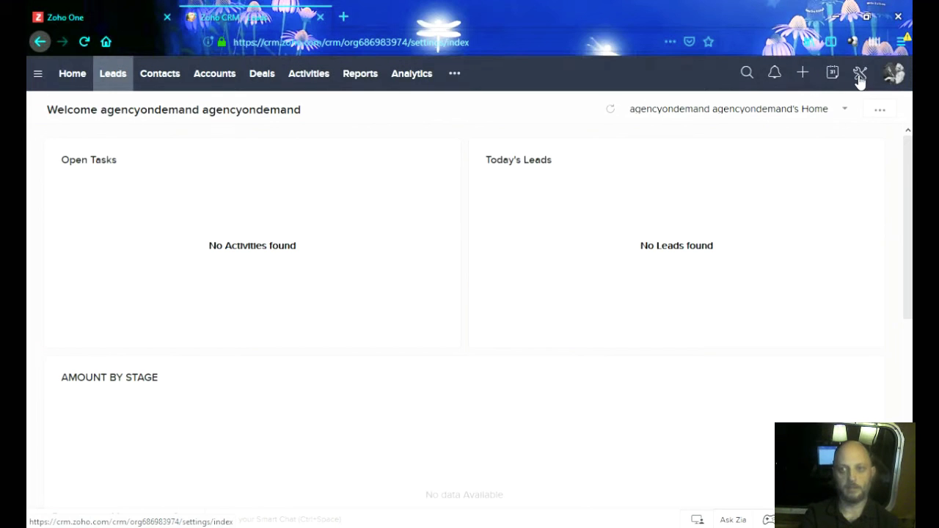
click(864, 75)
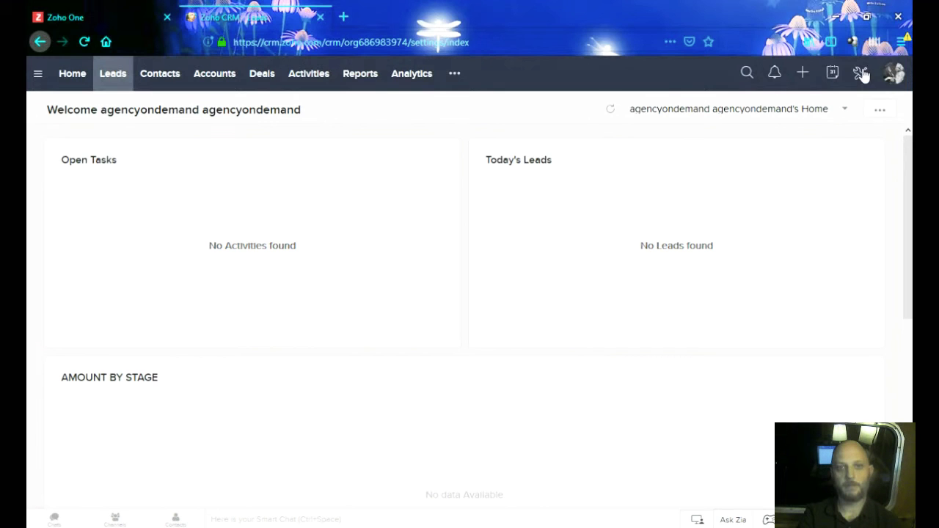
click(520, 36)
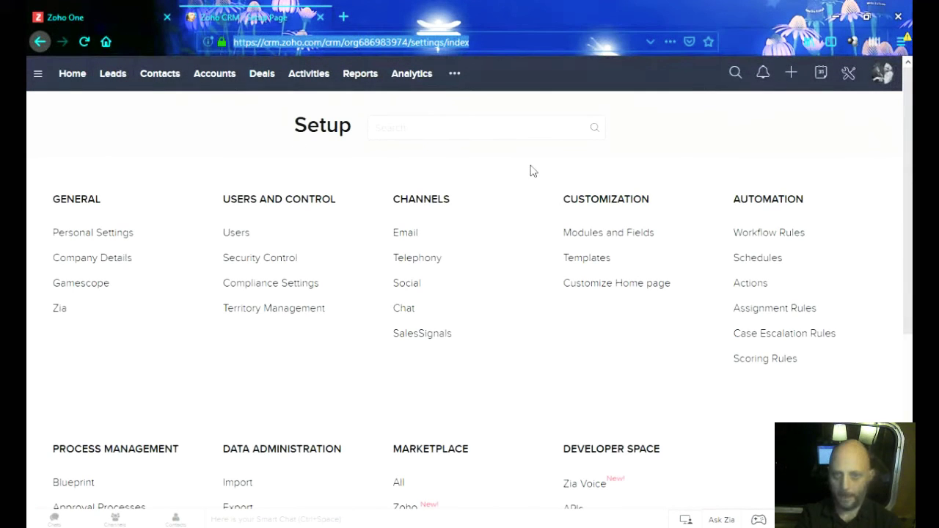
click(615, 234)
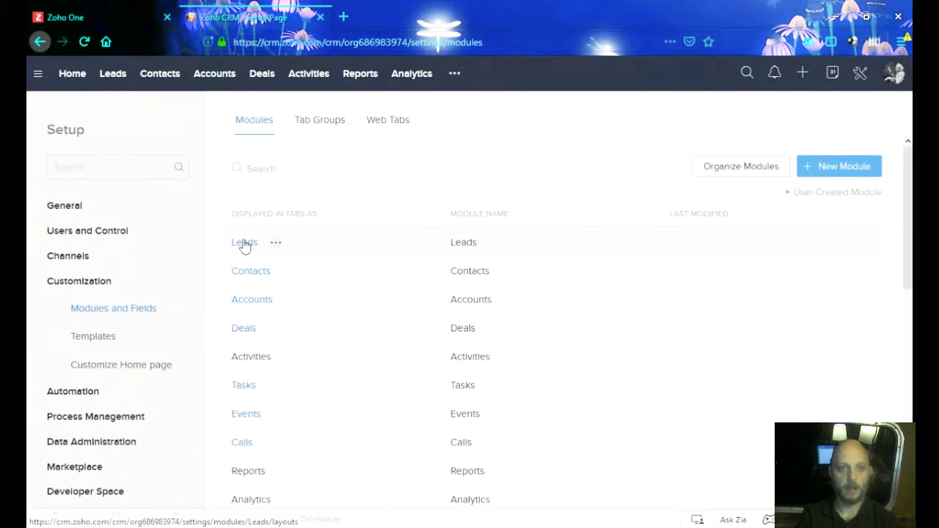
Step: Open the field listing of the Leads module
mouse_move(246, 248)
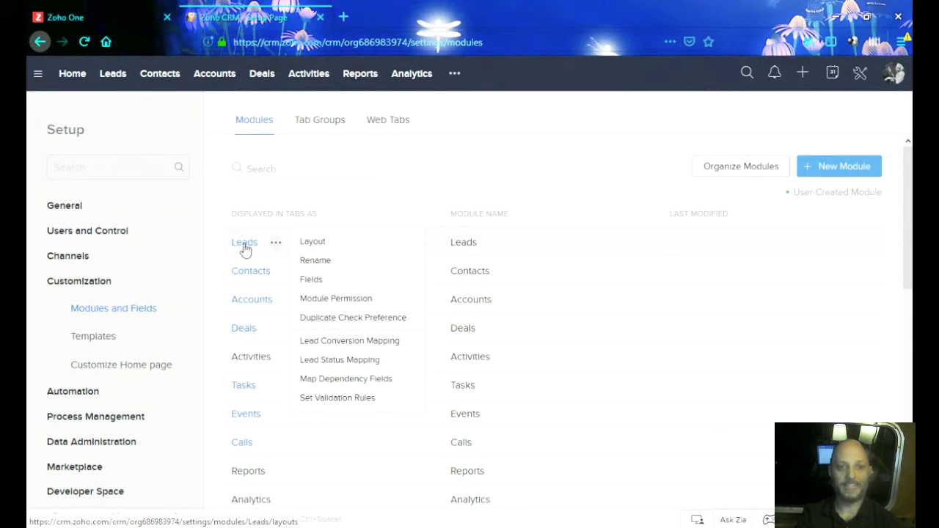
click(245, 248)
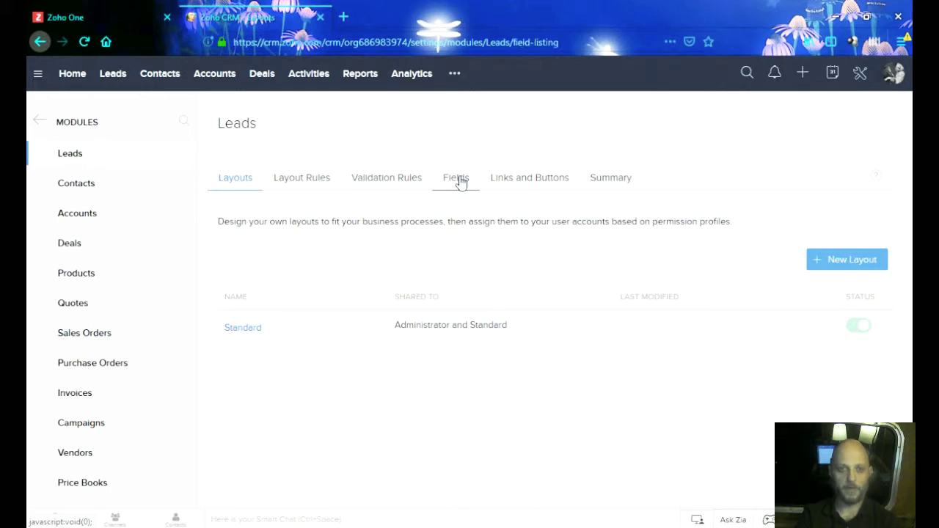
click(459, 181)
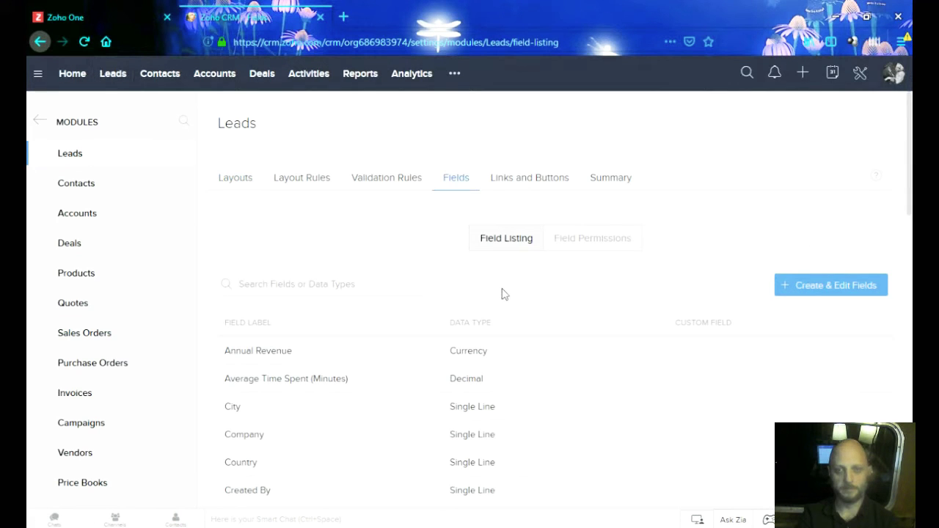
Step: Look through the Leads field listing and check the data type of the Lead Status field
scroll(504, 295, down, 1)
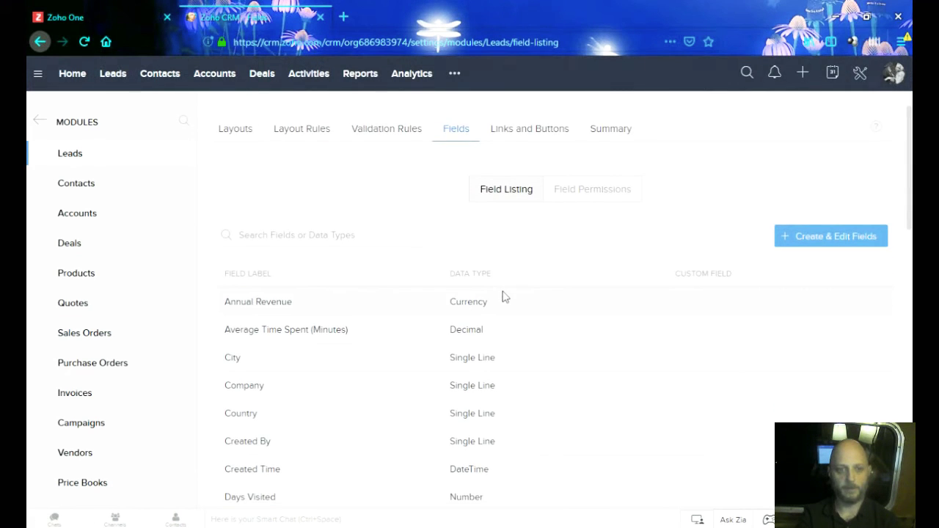
scroll(504, 297, down, 2)
scroll(504, 297, down, 1)
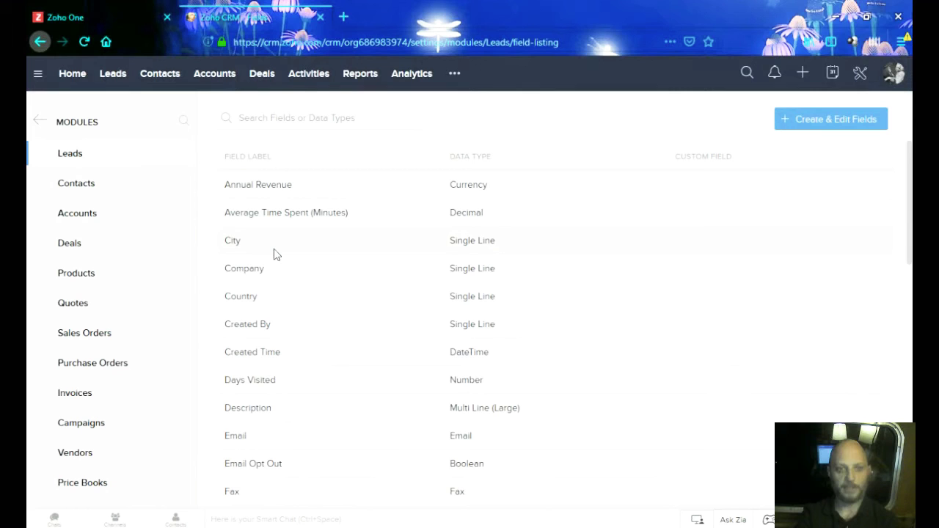
scroll(277, 254, down, 2)
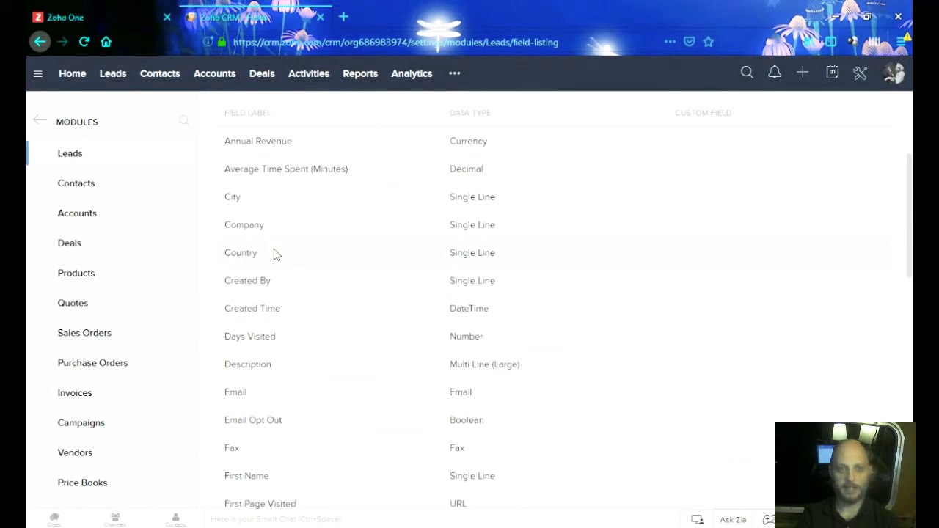
scroll(276, 254, down, 1)
scroll(276, 255, down, 3)
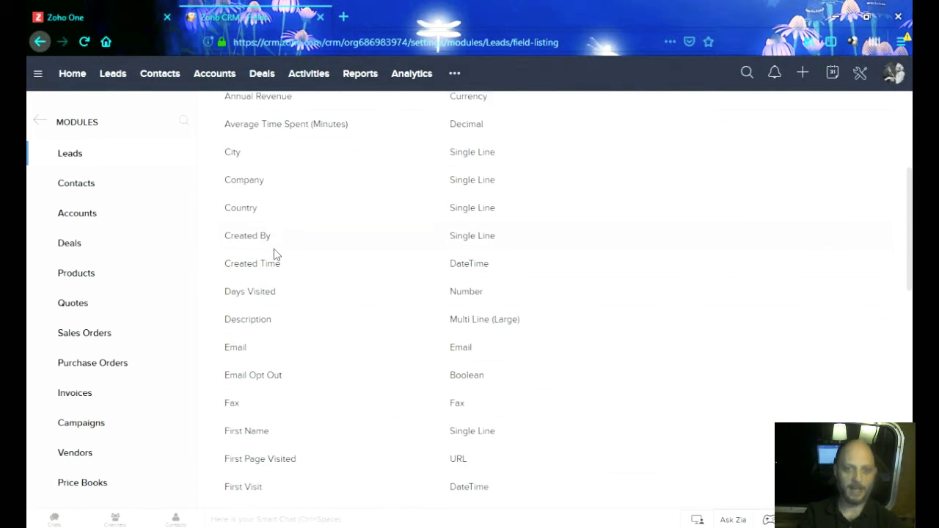
scroll(276, 254, down, 3)
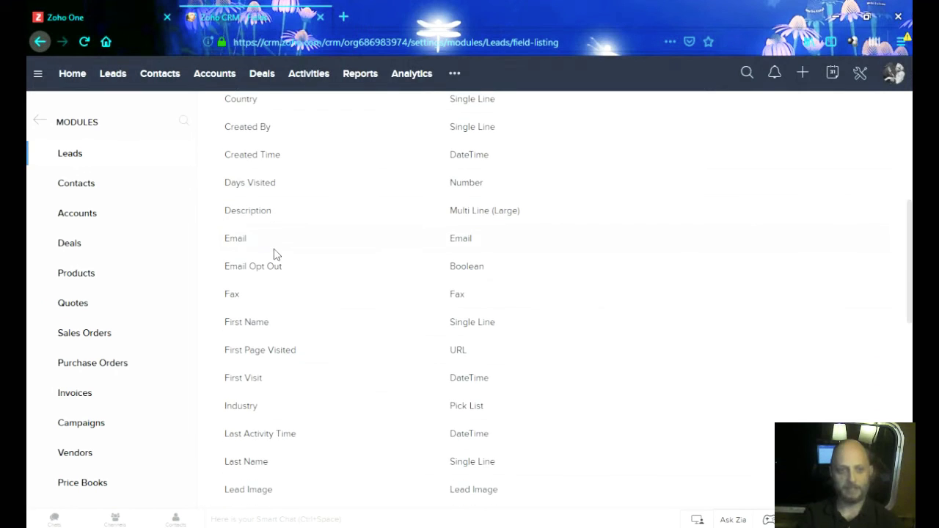
scroll(276, 254, down, 3)
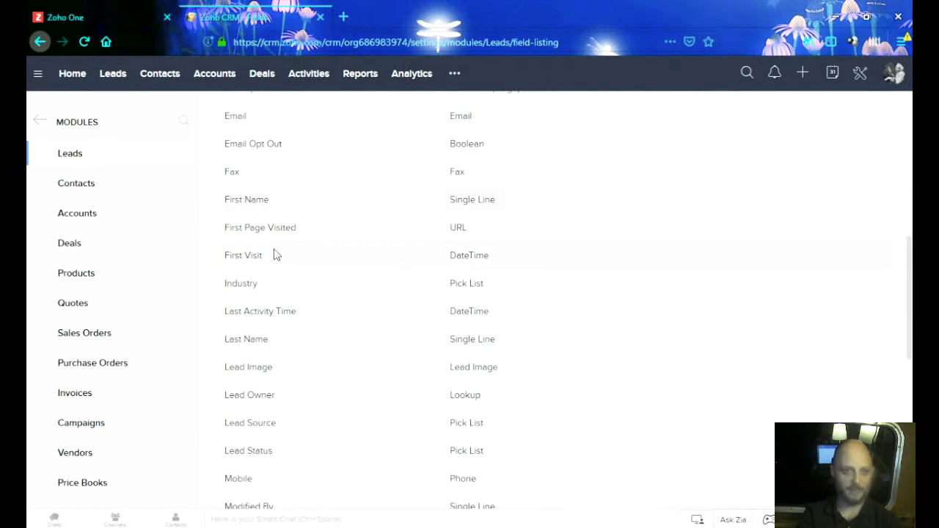
scroll(276, 254, down, 3)
scroll(276, 255, down, 2)
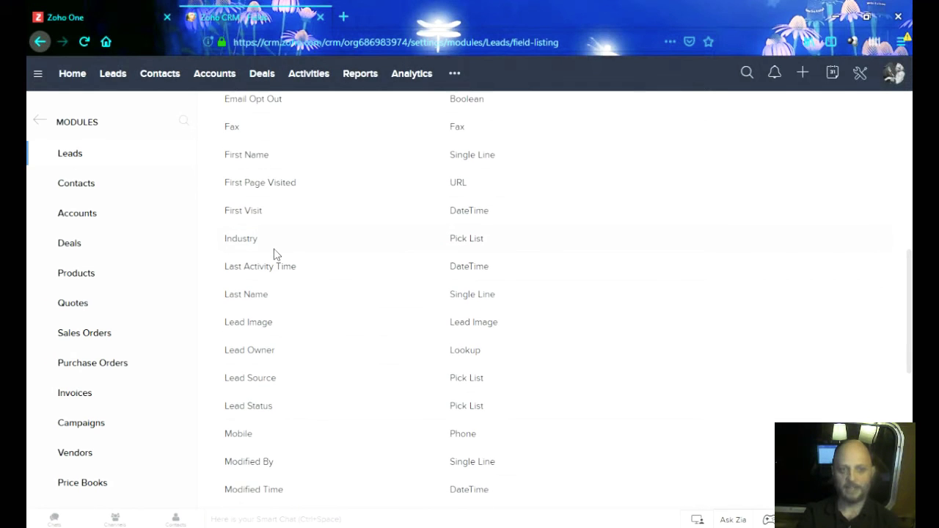
scroll(276, 254, down, 2)
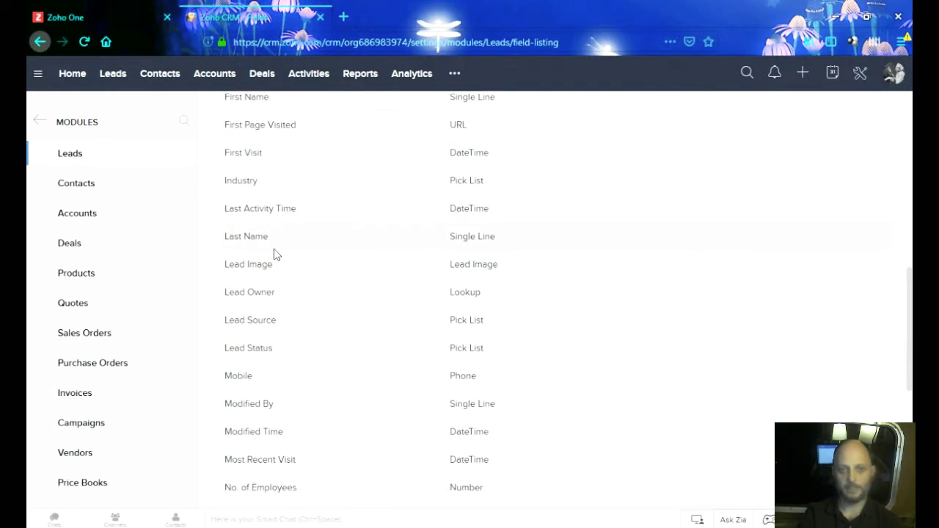
scroll(275, 254, down, 2)
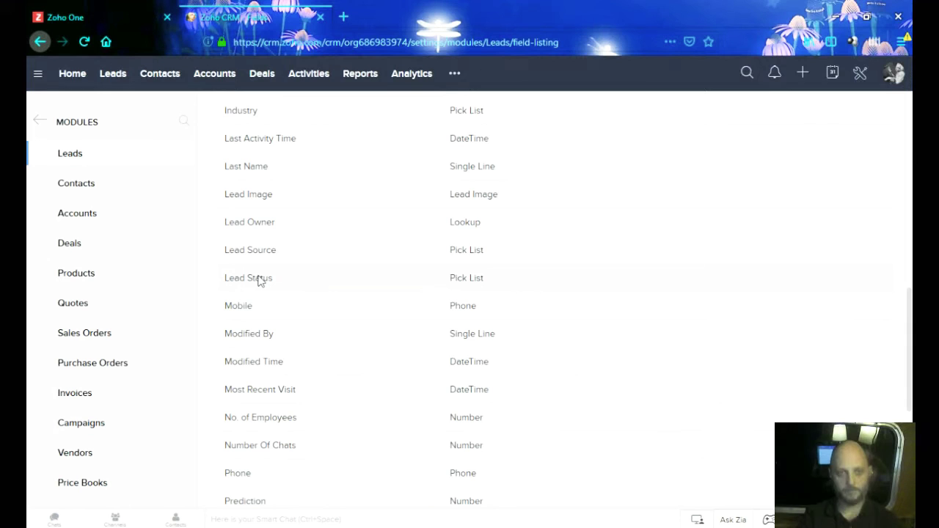
double_click(473, 280)
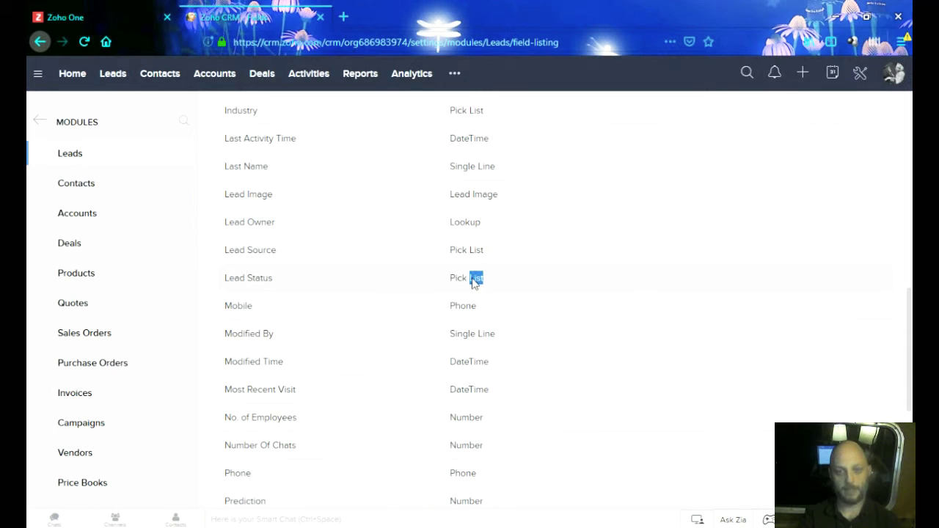
click(442, 286)
scroll(442, 286, up, 8)
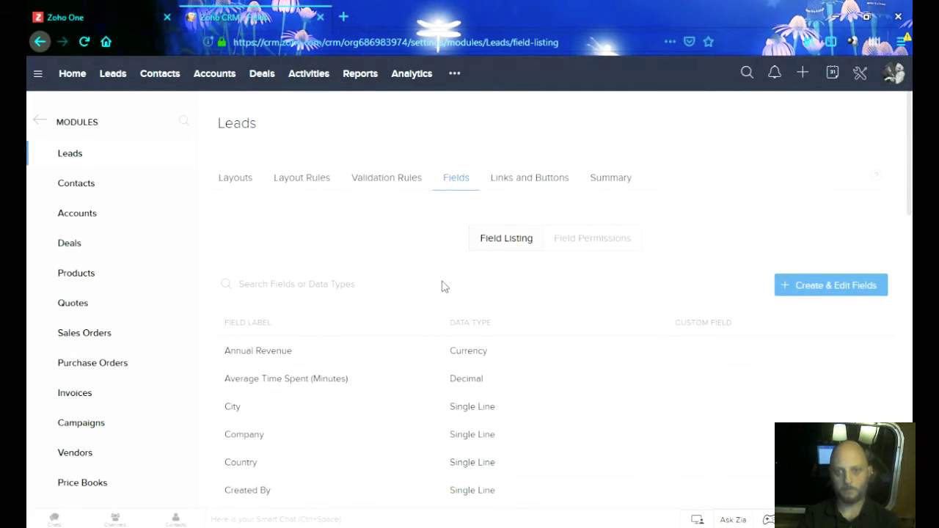
Step: Open the Standard Leads layout for editing and bring up the properties of the Lead Status field
click(820, 283)
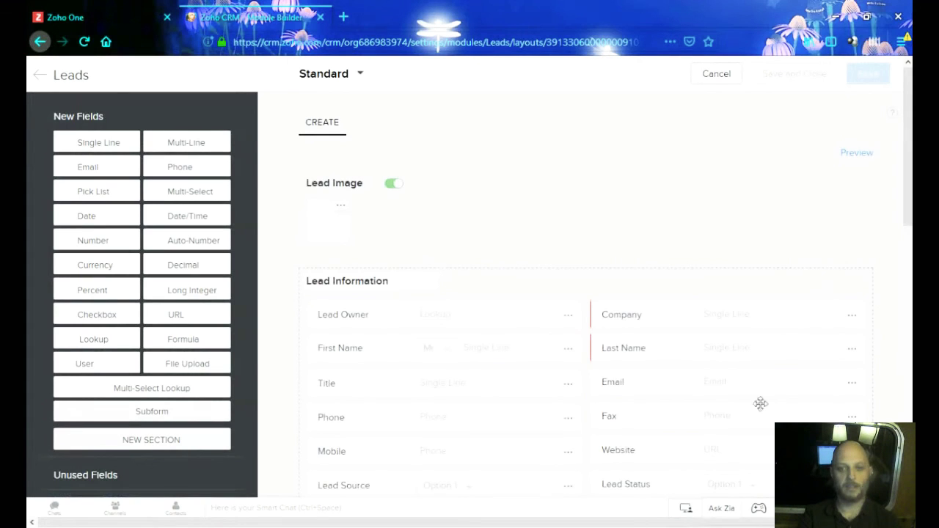
scroll(734, 188, down, 5)
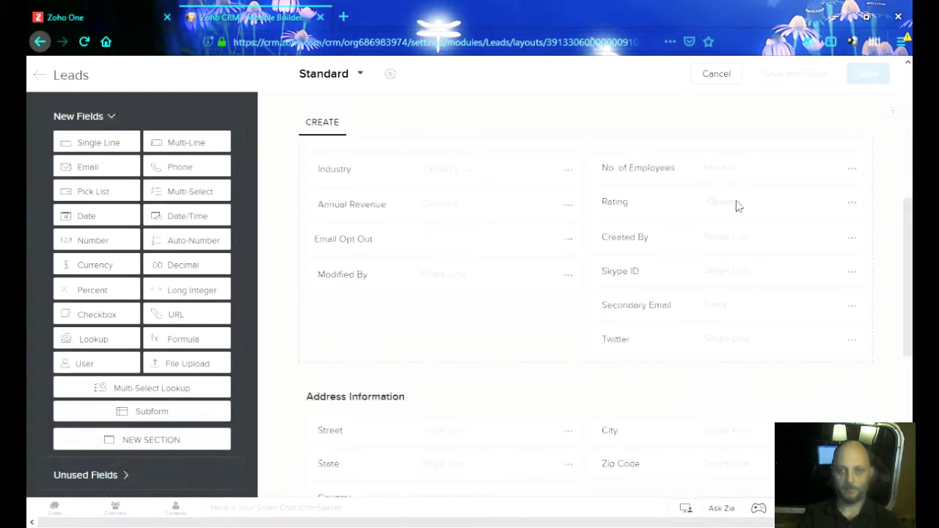
scroll(737, 194, up, 2)
scroll(741, 206, up, 2)
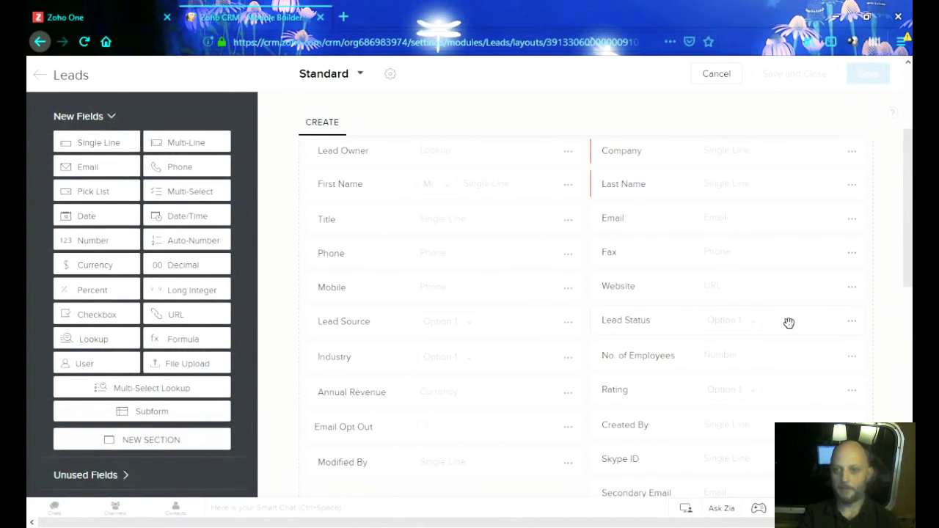
click(856, 323)
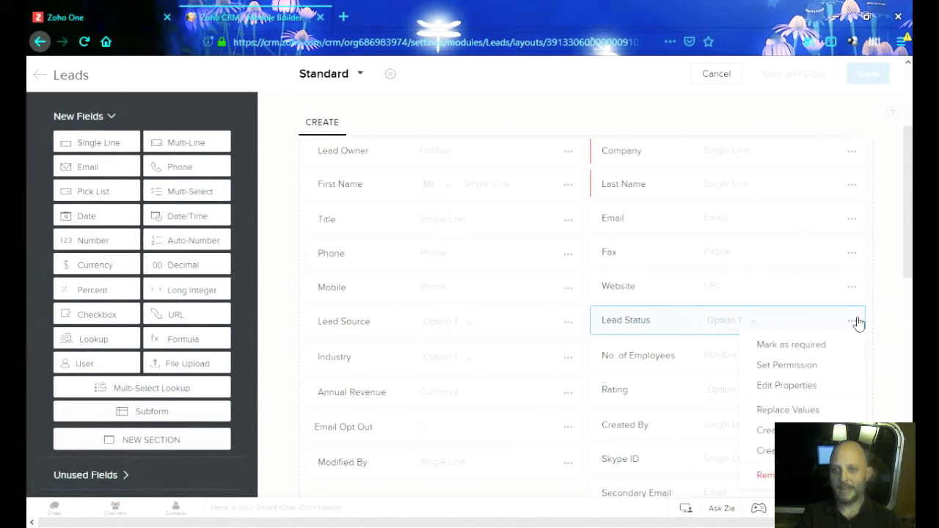
click(796, 388)
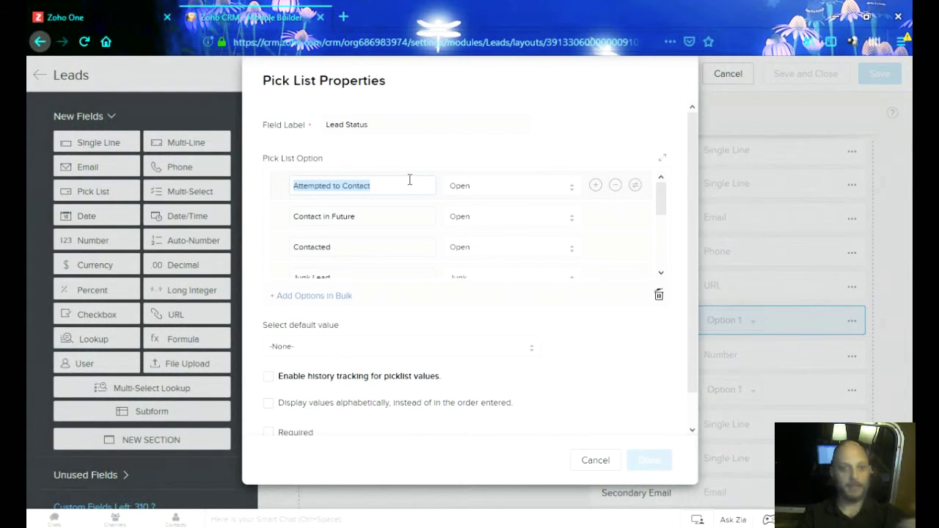
Step: Rename the "Contacted" pick list option of Lead Status as "Contacted In 3 Days"
click(379, 218)
drag(367, 217, 332, 218)
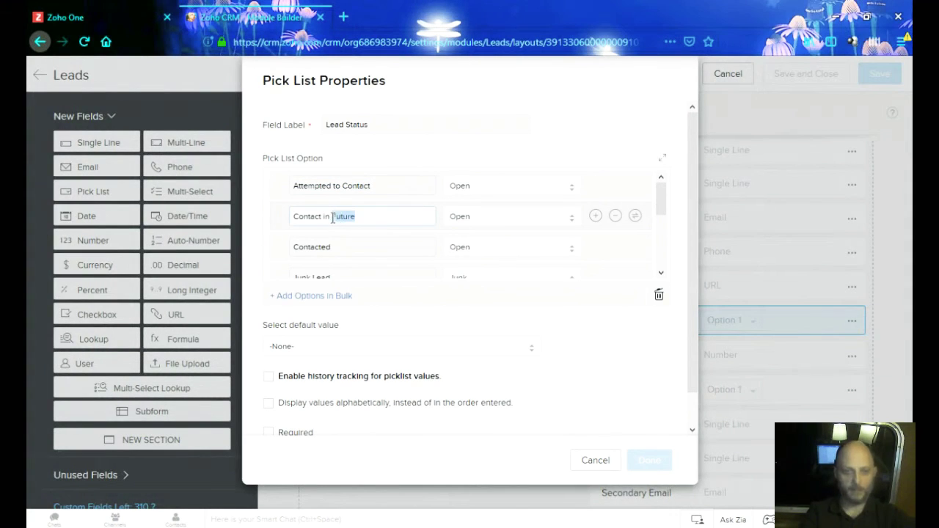
click(333, 260)
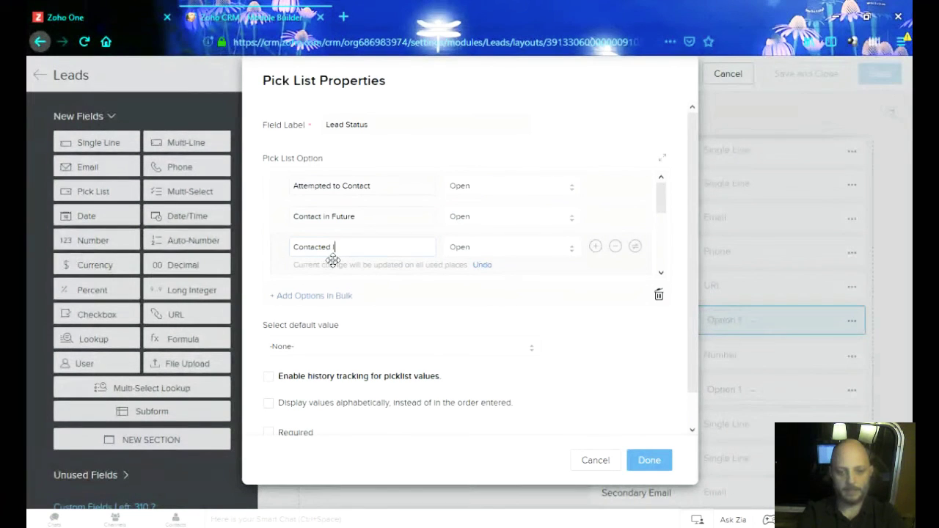
text(In 3 Days)
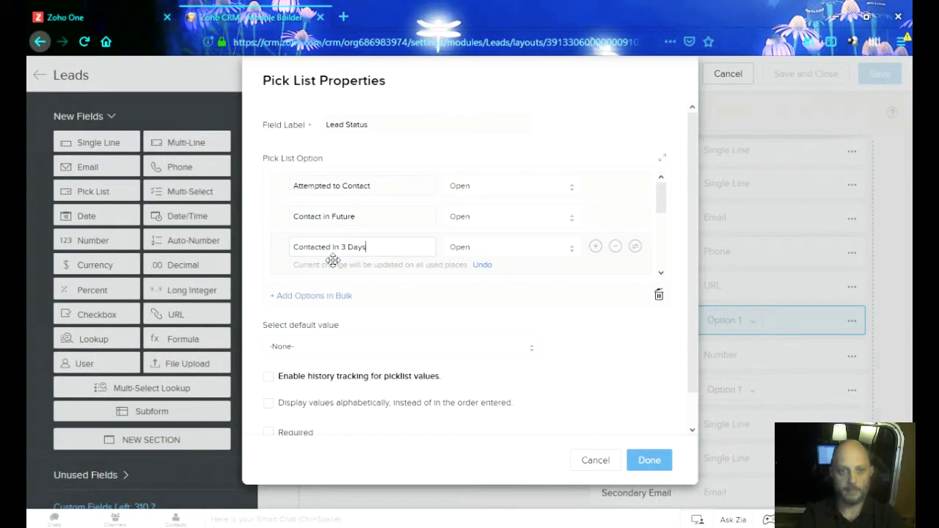
Step: Add a pick list option "Contact in 7 Days" directly below "Contacted In 3 Days"
scroll(333, 260, down, 2)
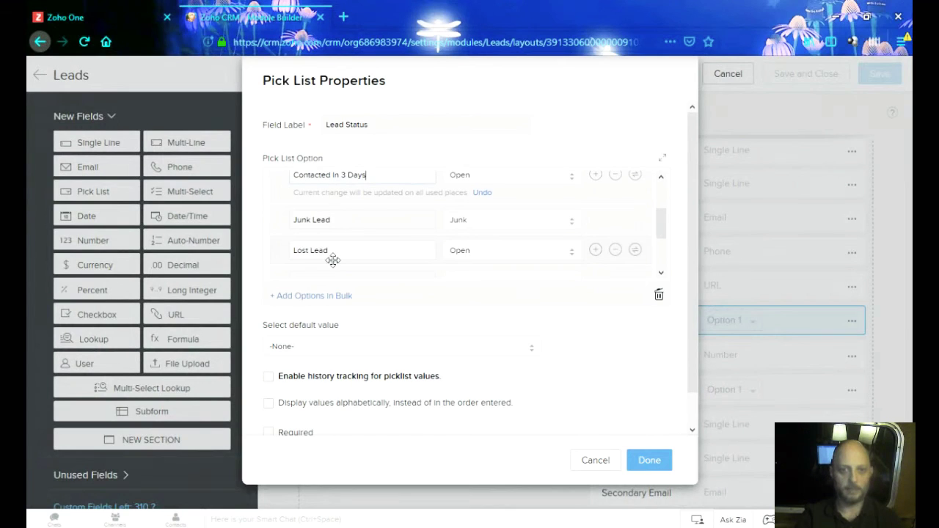
scroll(334, 260, up, 1)
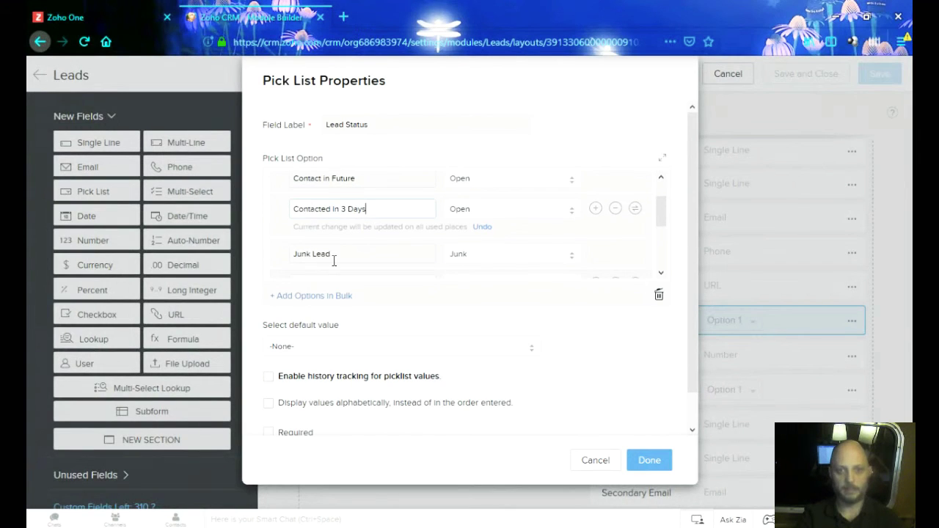
click(594, 210)
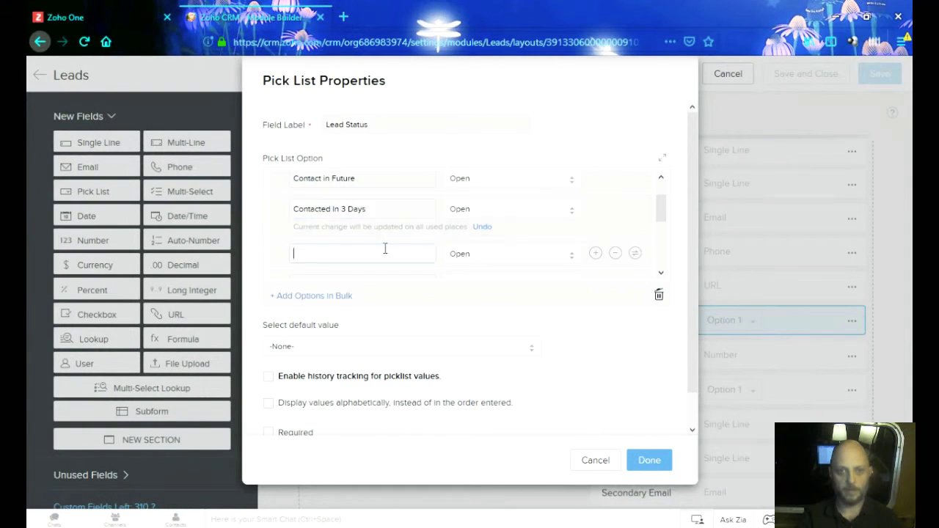
text(Contac)
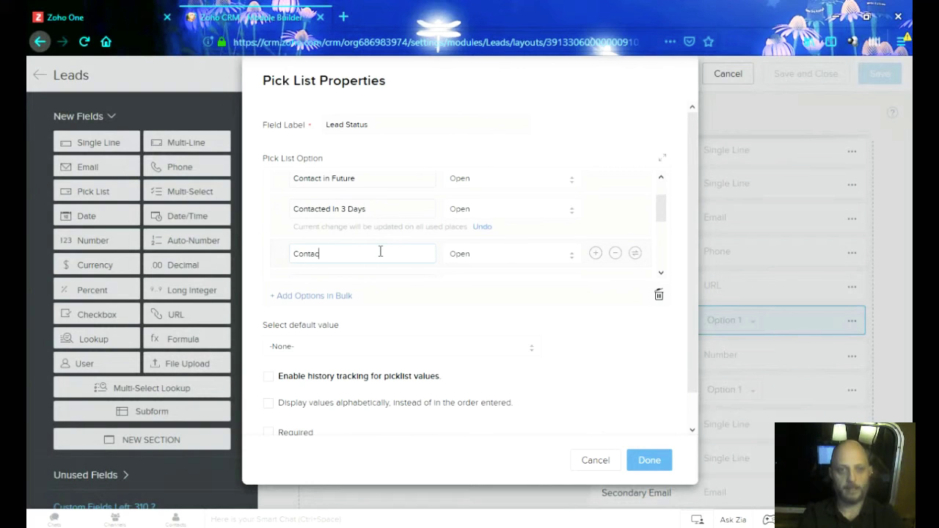
text(t in 7 Days)
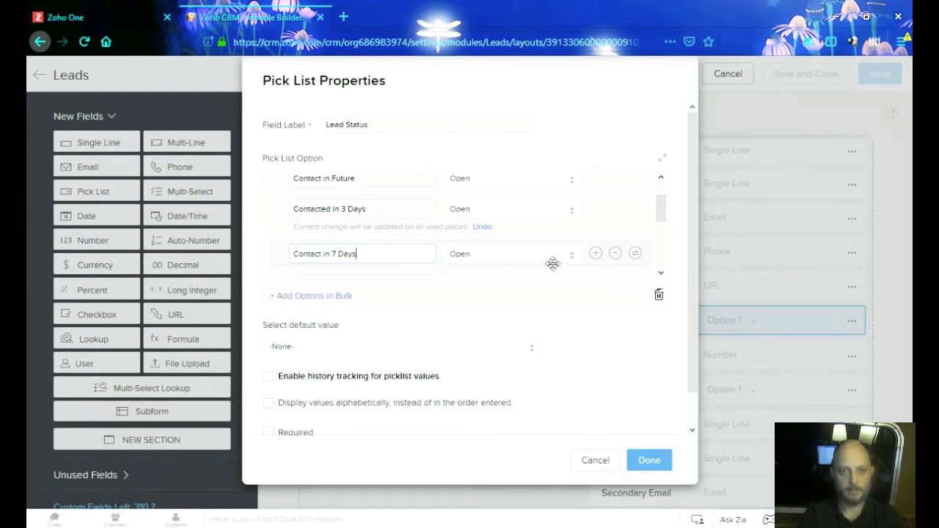
Step: Add a pick list option "Follow Up Sequence" directly below "Contact in 7 Days"
click(595, 253)
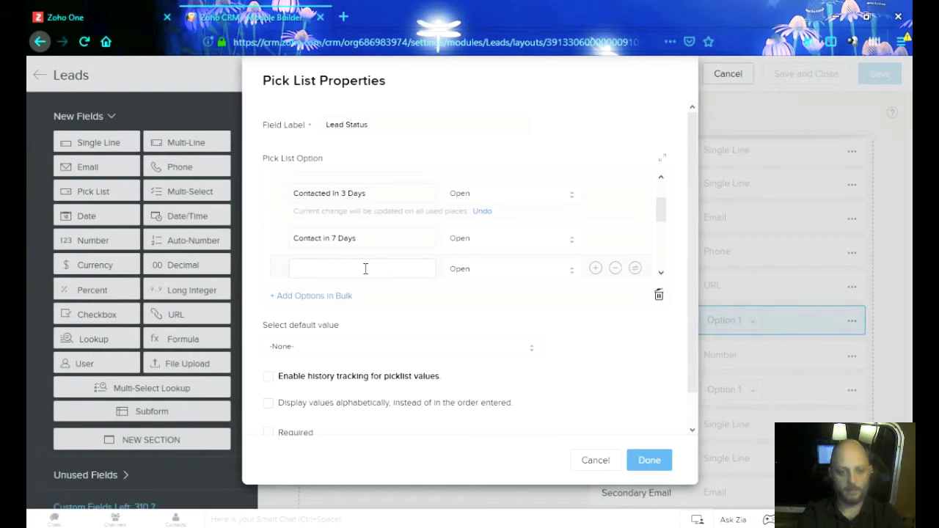
text(Follow Up Seque)
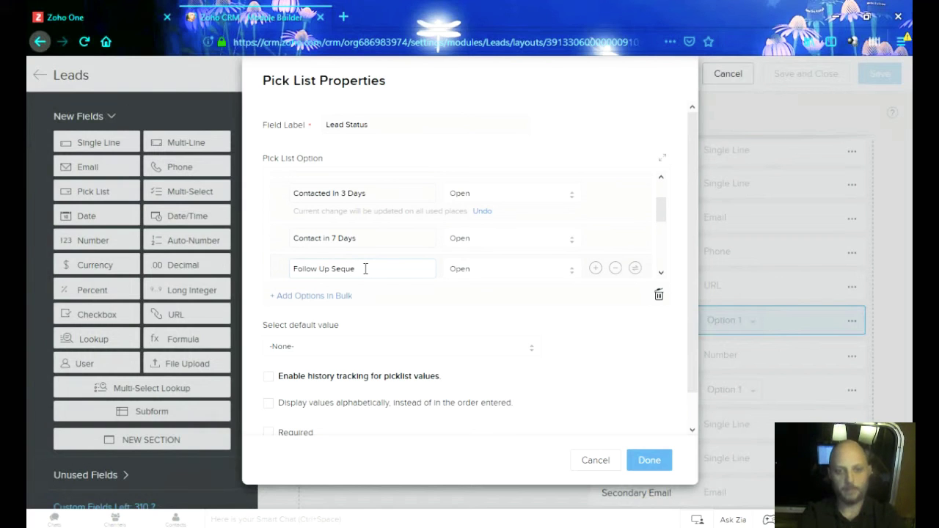
text(nce)
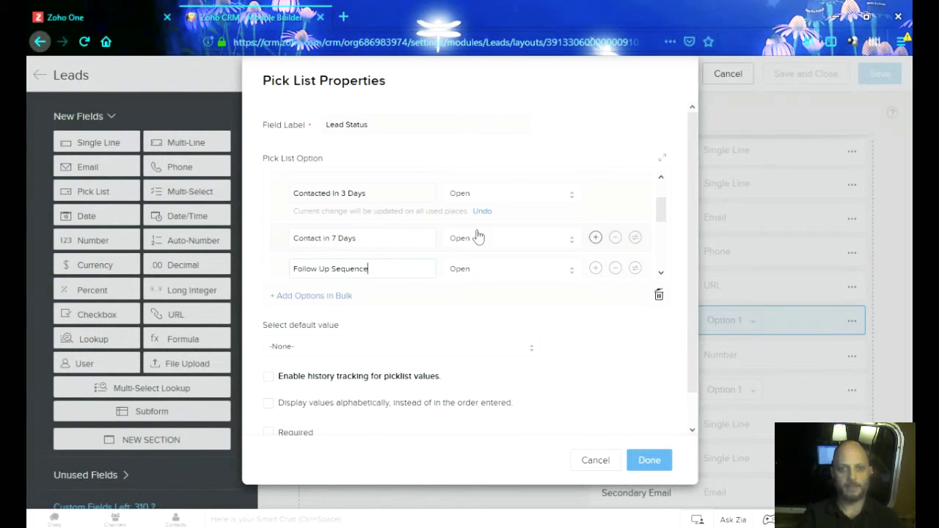
scroll(598, 248, down, 3)
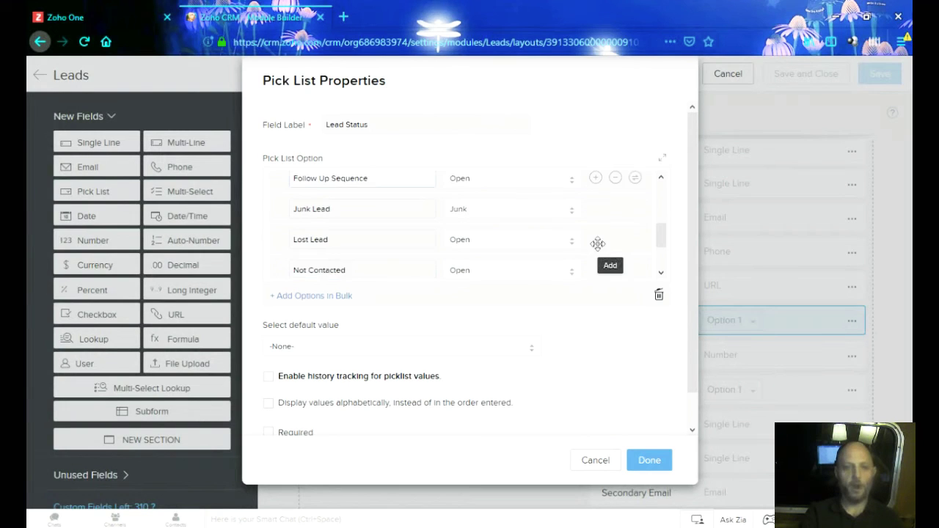
Step: Try to delete the "Pre-Qualified" option from the Lead Status pick list
scroll(598, 243, down, 3)
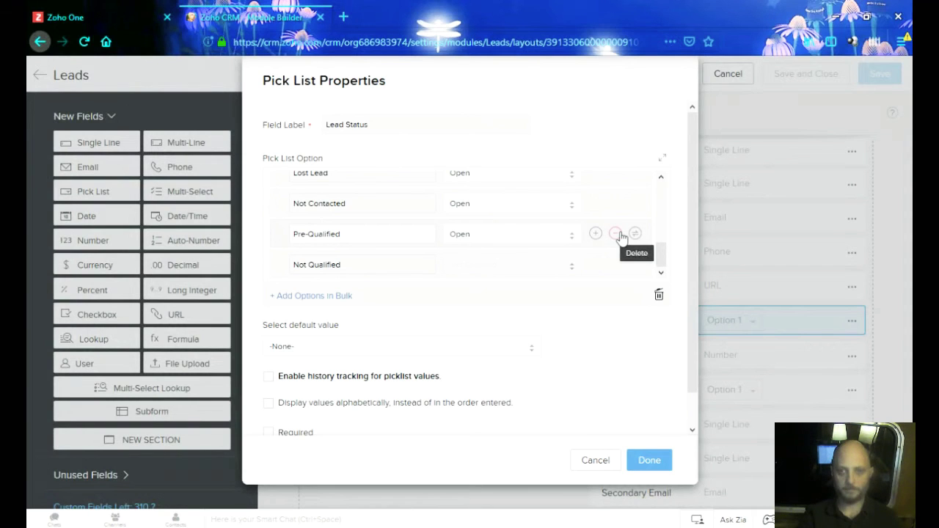
click(616, 233)
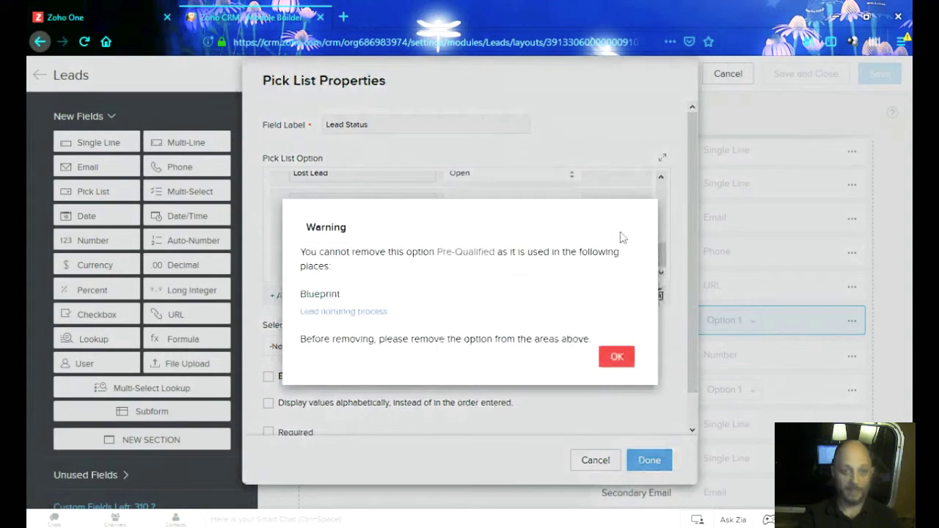
click(613, 358)
Step: Review the full list of Lead Status pick list options
scroll(575, 246, up, 1)
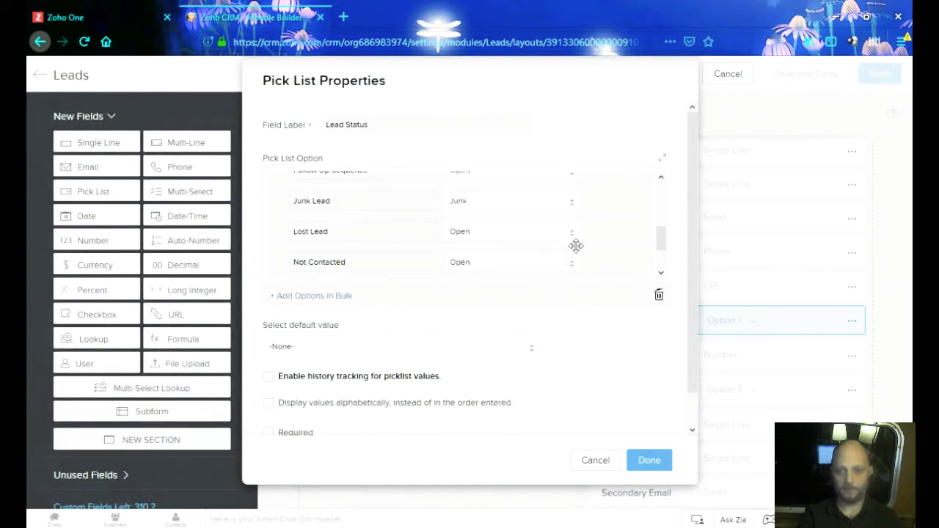
scroll(575, 246, down, 1)
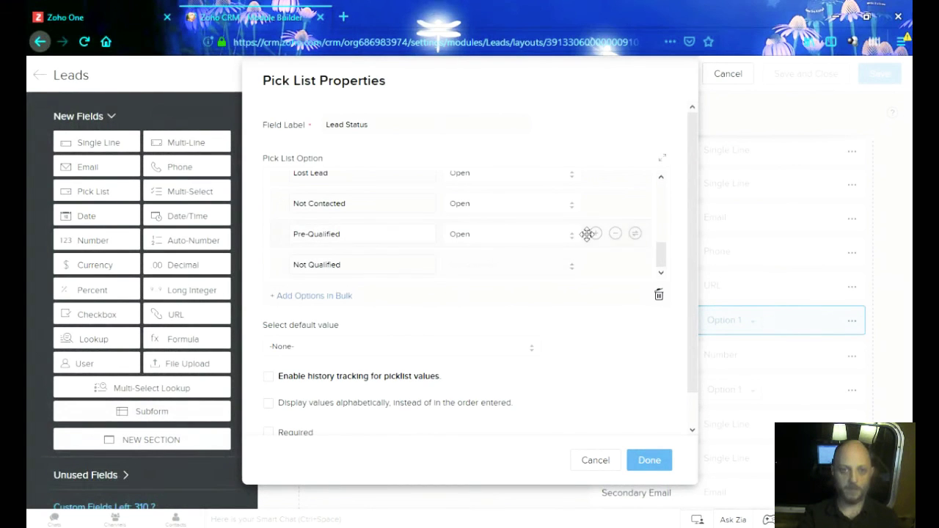
scroll(589, 233, up, 3)
scroll(587, 234, down, 2)
scroll(587, 234, down, 1)
scroll(587, 234, up, 3)
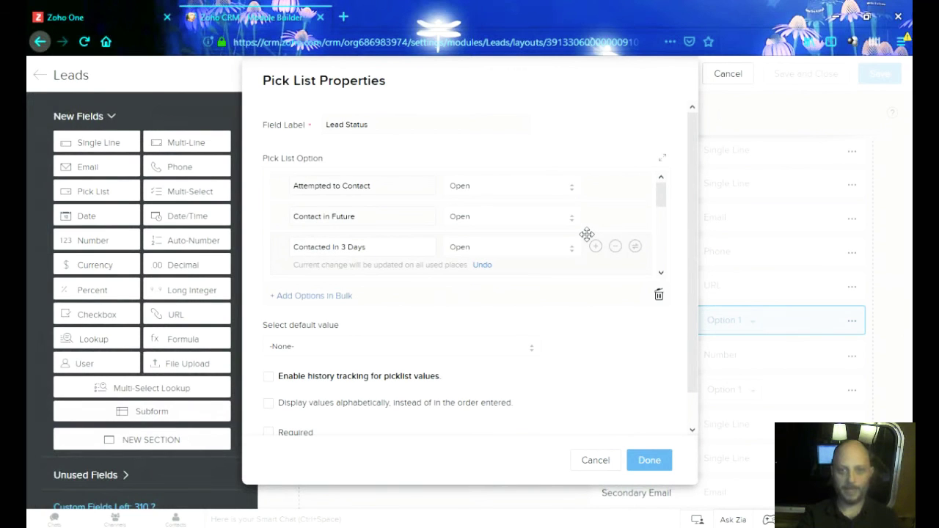
scroll(587, 234, down, 3)
scroll(586, 234, up, 3)
scroll(587, 234, up, 1)
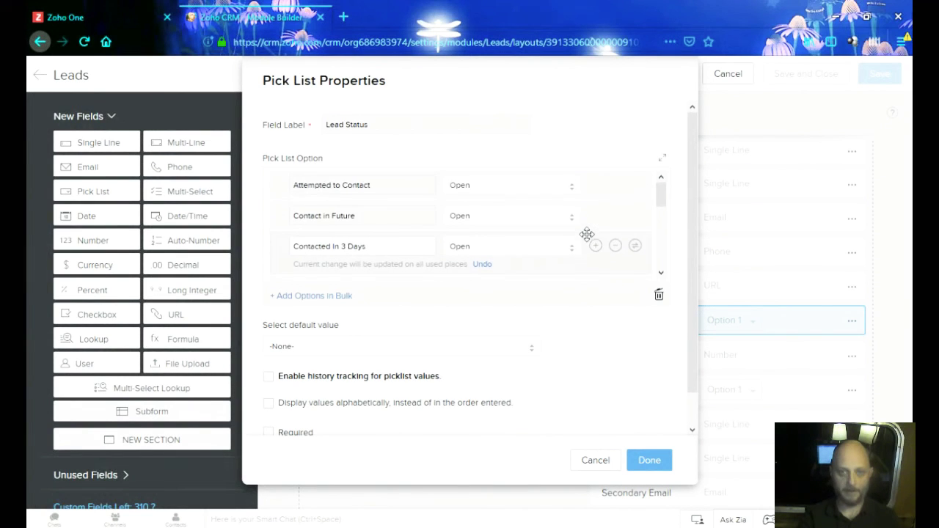
scroll(587, 232, down, 1)
click(595, 222)
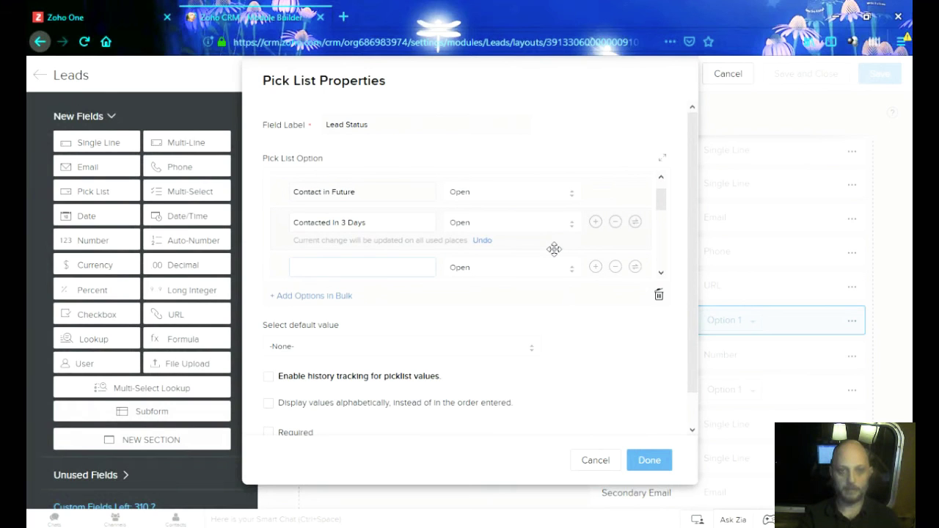
scroll(554, 247, down, 3)
scroll(554, 248, up, 3)
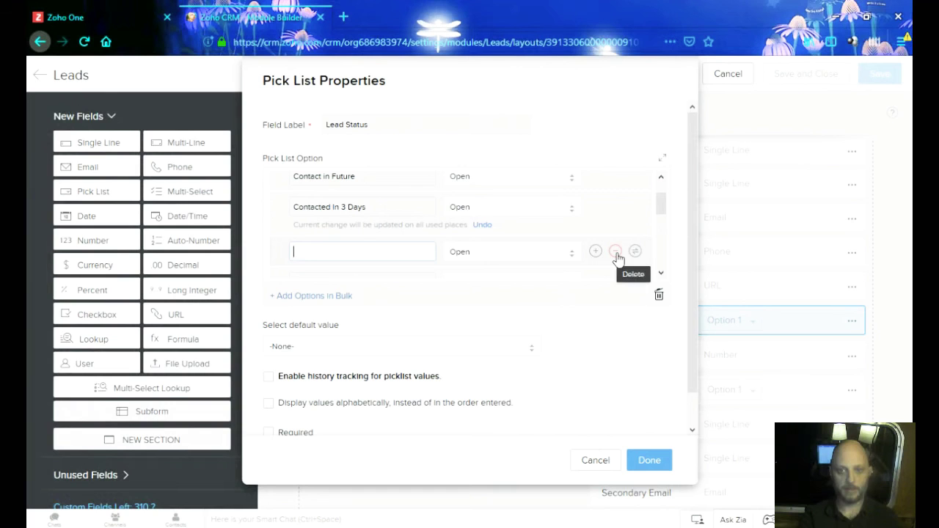
click(617, 253)
scroll(615, 217, up, 1)
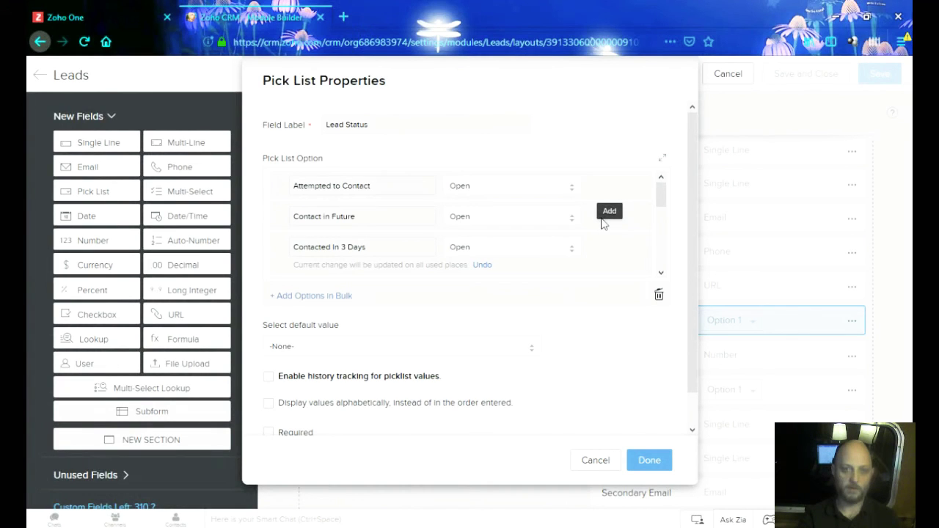
Step: Rename the "Pre-Qualified" pick list option of Lead Status as "1 Call Complete"
click(660, 273)
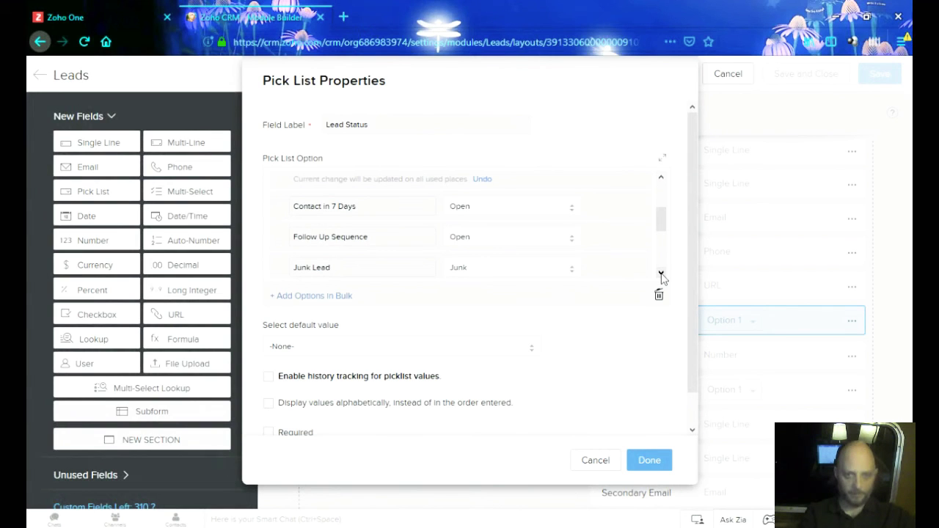
click(661, 273)
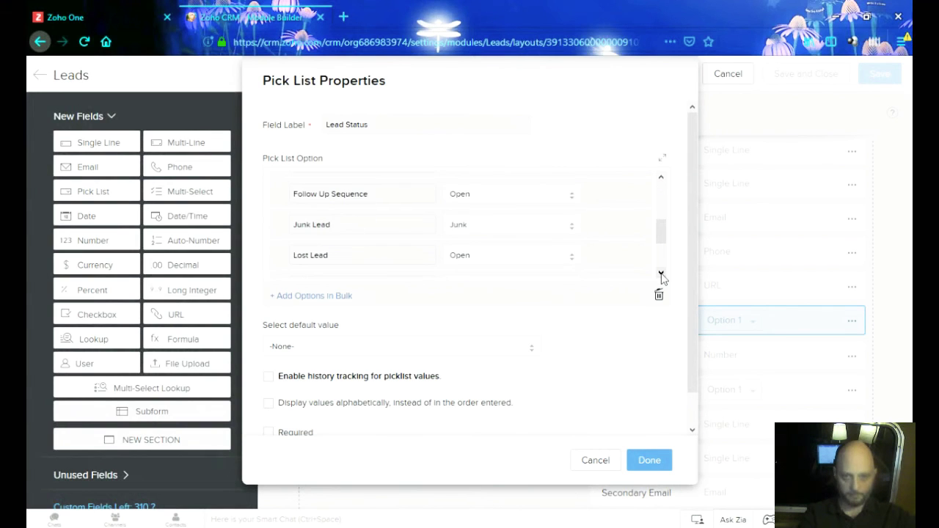
click(660, 274)
click(661, 274)
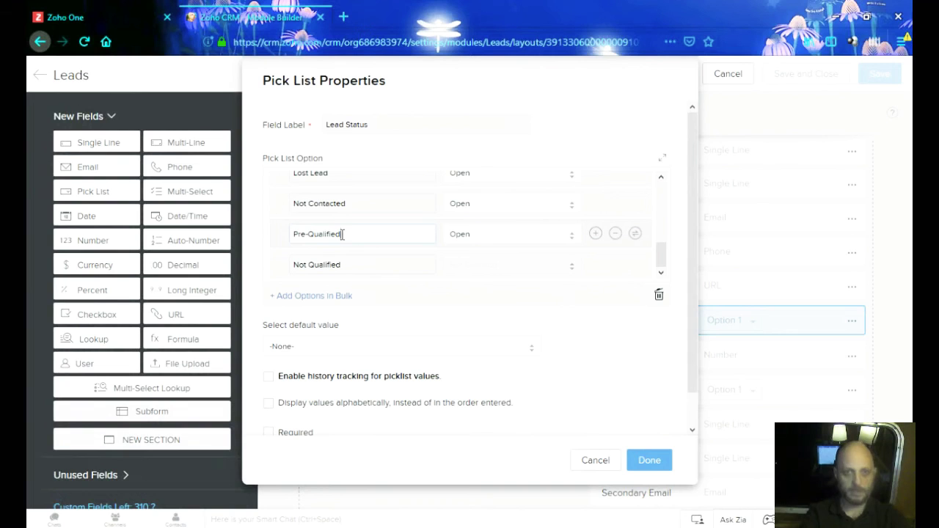
drag(341, 234, 283, 240)
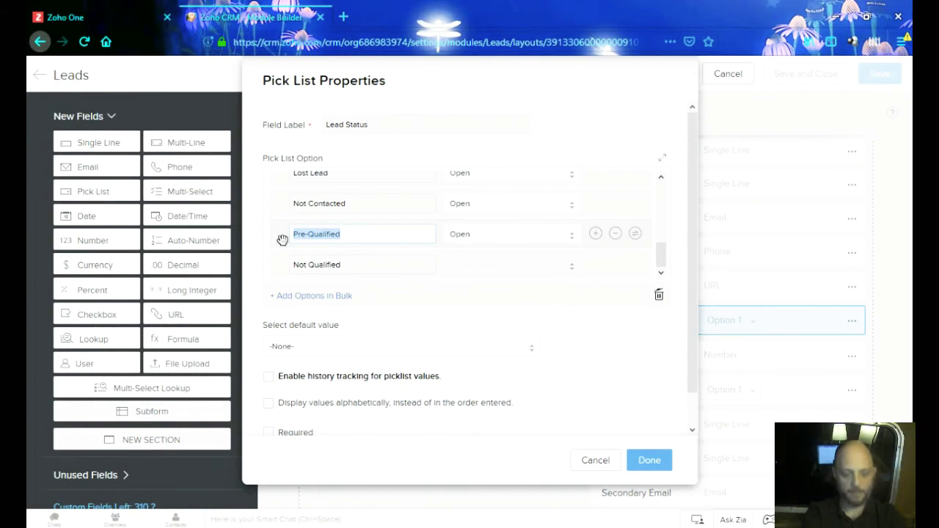
text(1 )
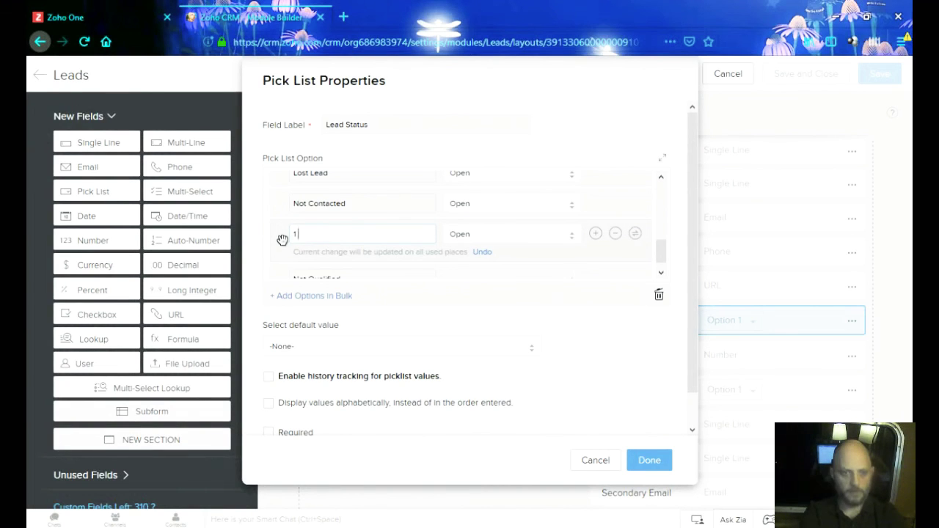
text(Ca)
key(BackSpace)
key(BackSpace)
text(Call)
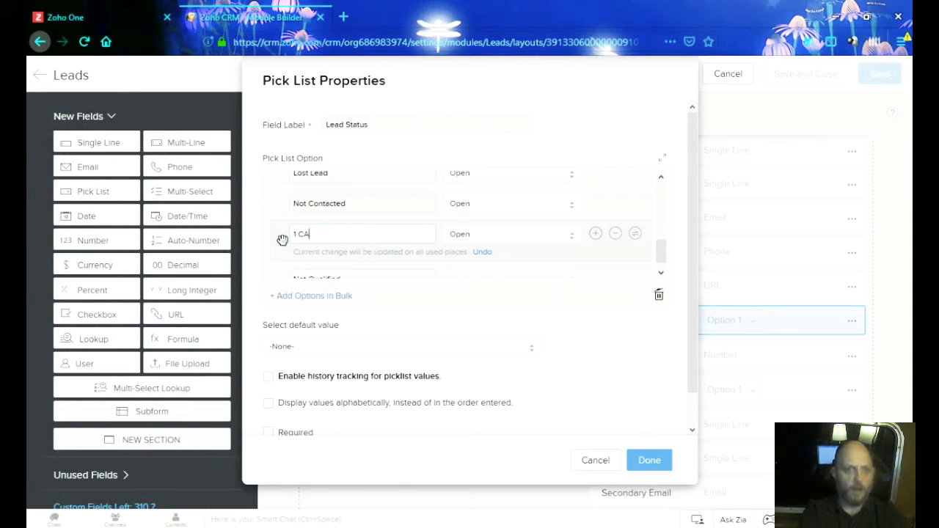
key(BackSpace)
key(BackSpace)
key(BackSpace)
text(all Comp)
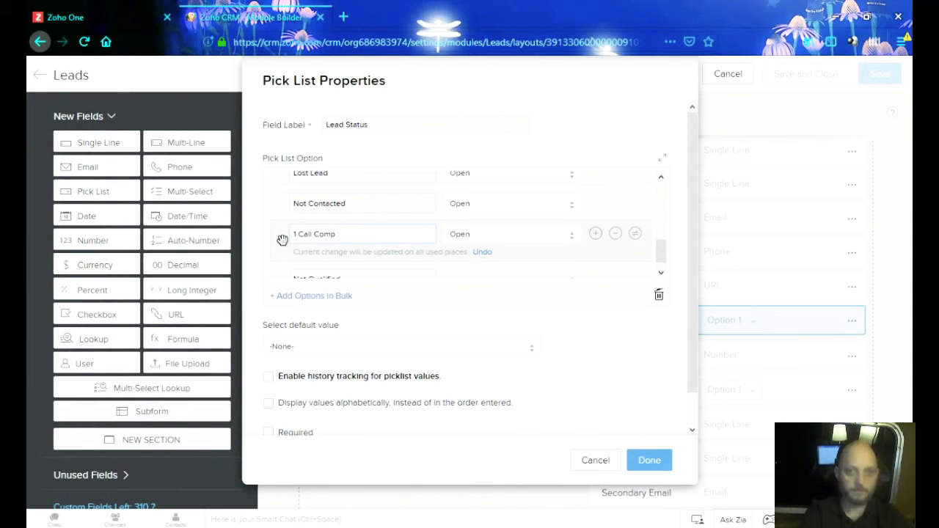
text(lete)
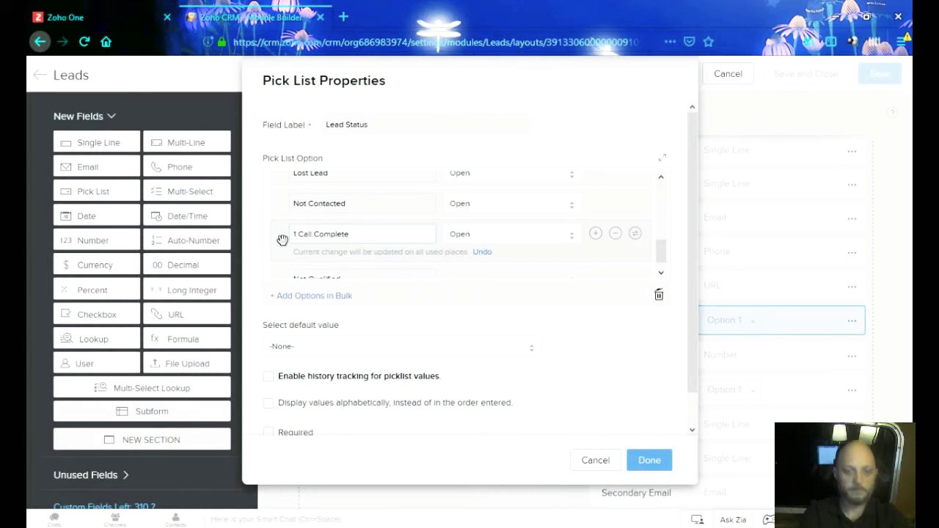
Step: Add a pick list option "2nd Call Scheduled" directly below "1 Call Complete"
click(596, 234)
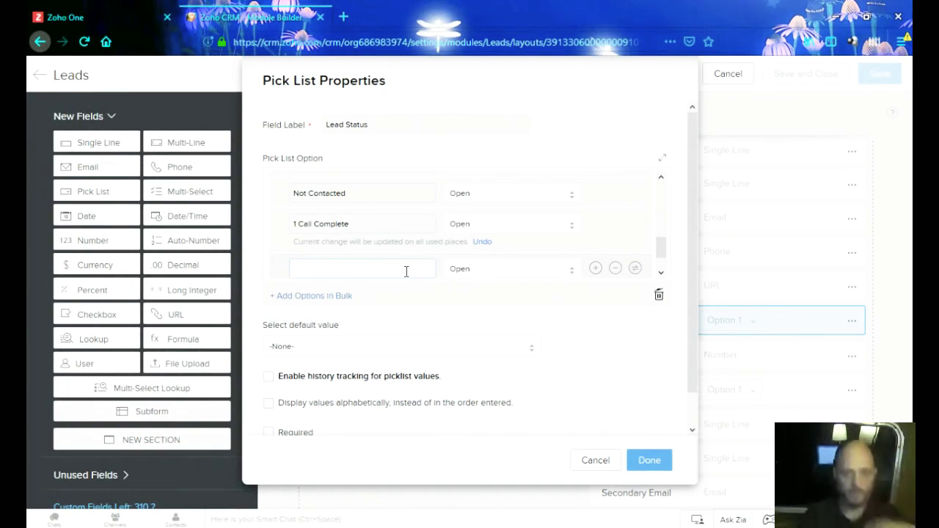
text(2 Ca)
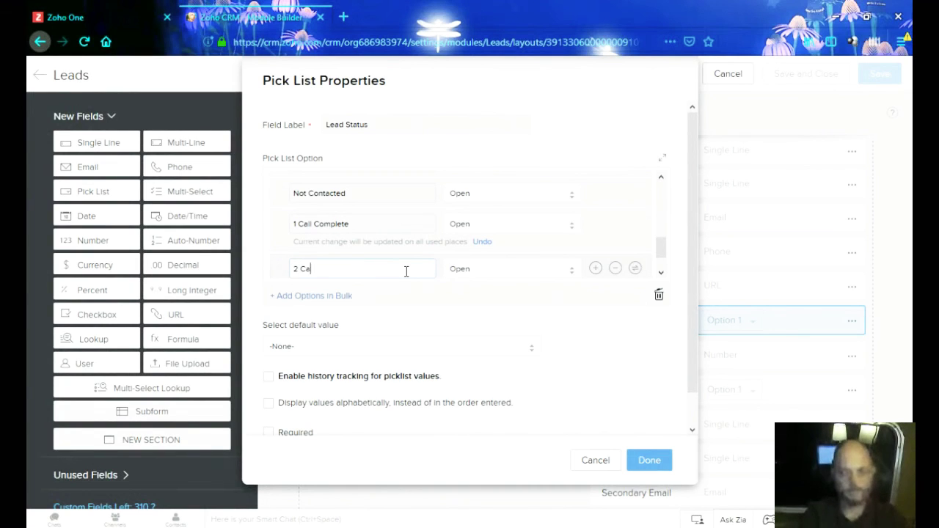
key(BackSpace)
key(BackSpace)
key(BackSpace)
text(nd)
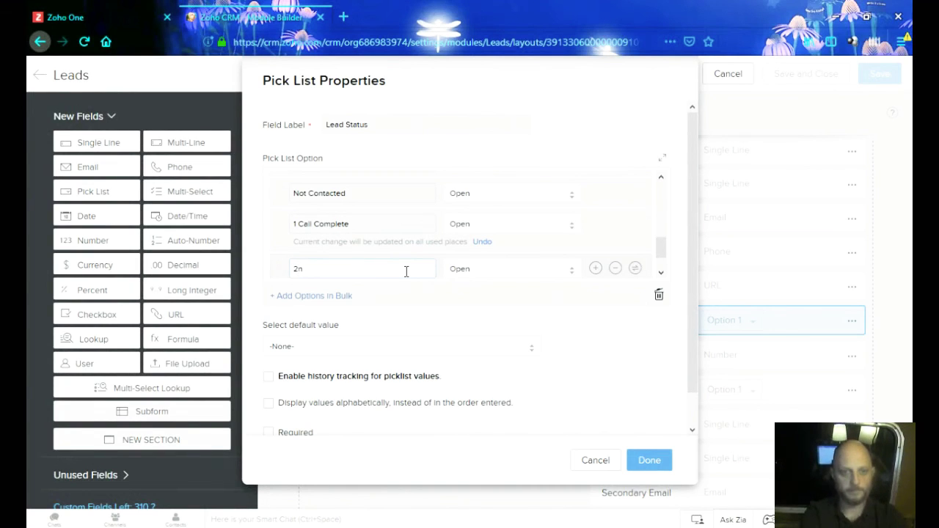
text(Schedule)
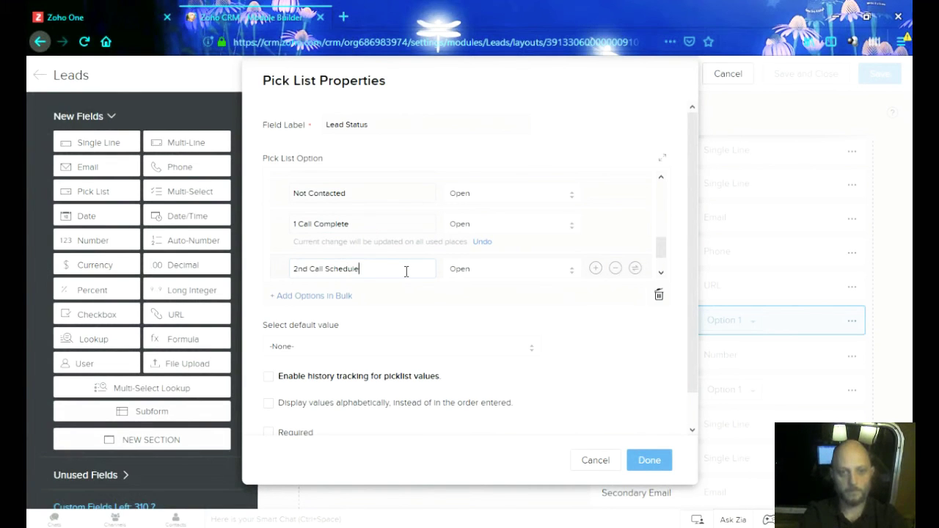
text(d)
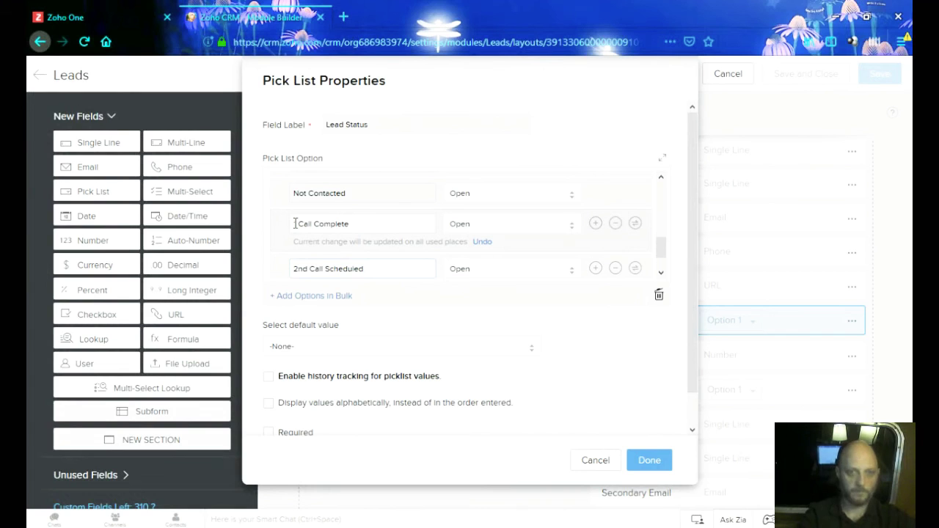
Step: Correct the "1 Call Complete" option name so it reads "1st Call Complete"
click(294, 223)
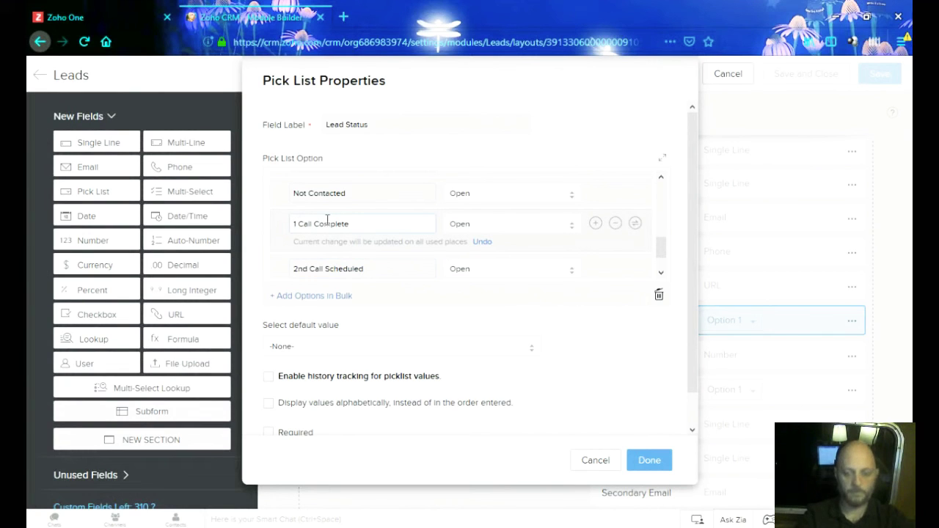
text(st)
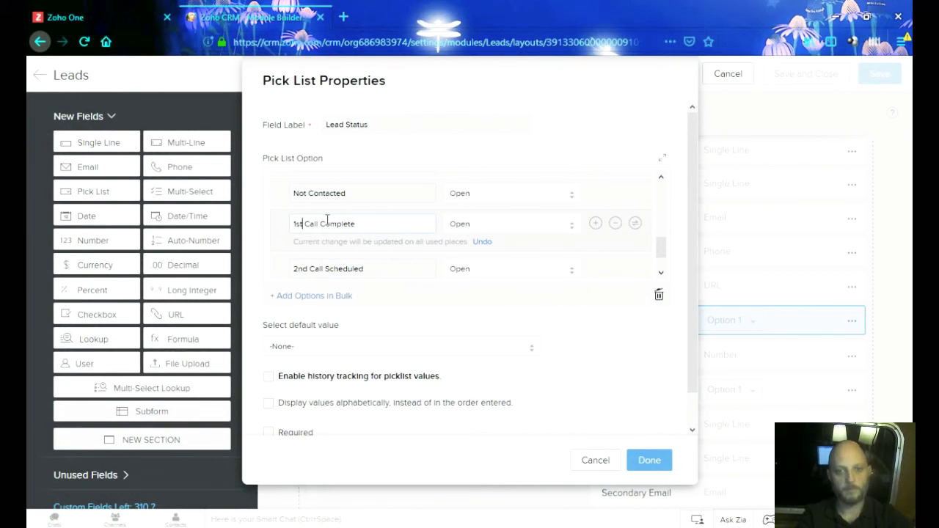
scroll(404, 239, down, 1)
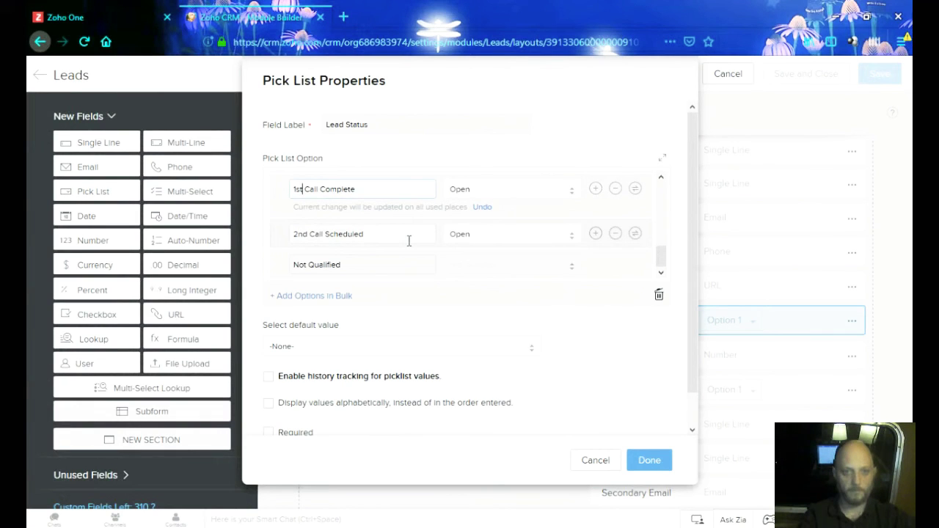
scroll(408, 240, up, 5)
scroll(409, 241, down, 5)
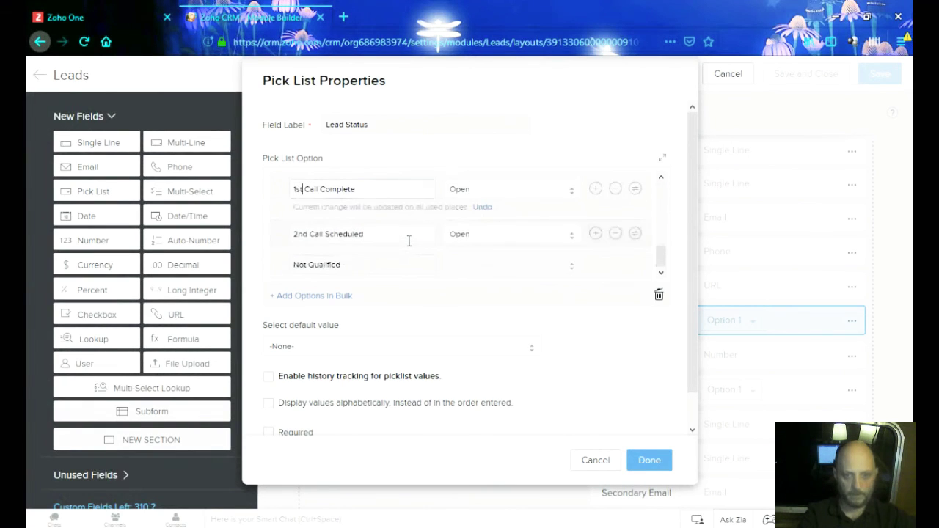
Step: Make Lead Status a required field with its values displayed alphabetically, and apply the pick list properties
click(532, 354)
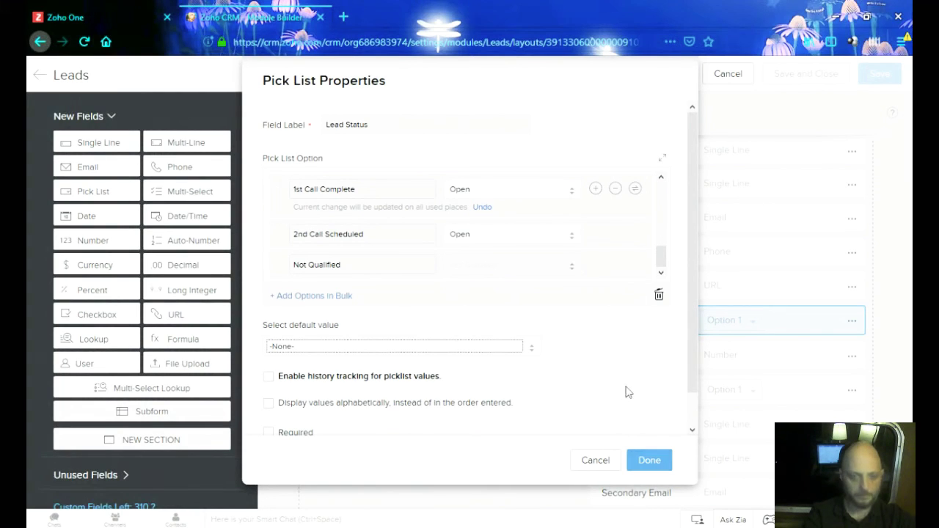
scroll(628, 392, down, 1)
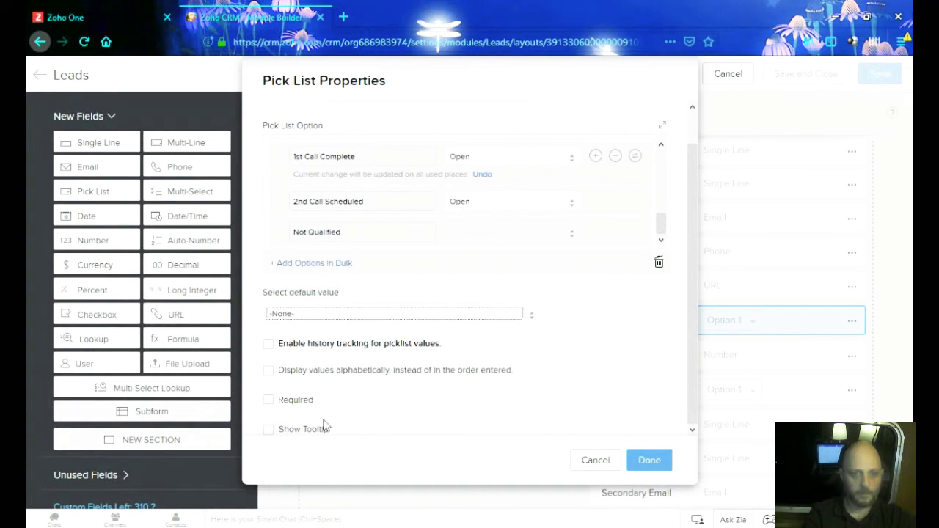
click(268, 404)
click(268, 402)
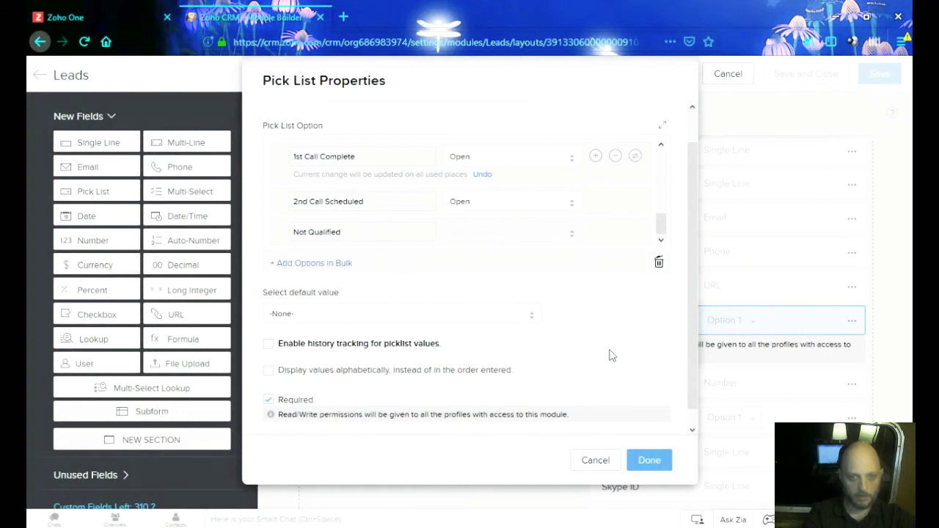
click(268, 371)
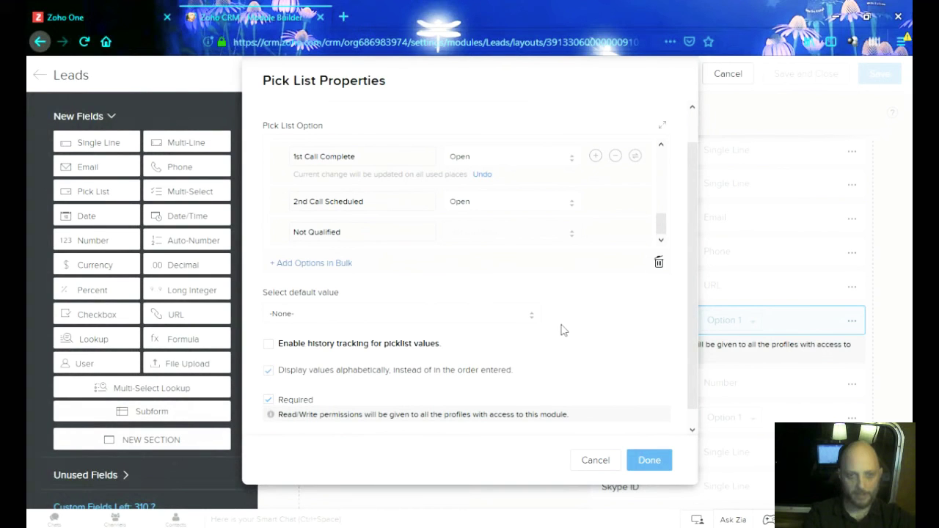
scroll(606, 359, down, 1)
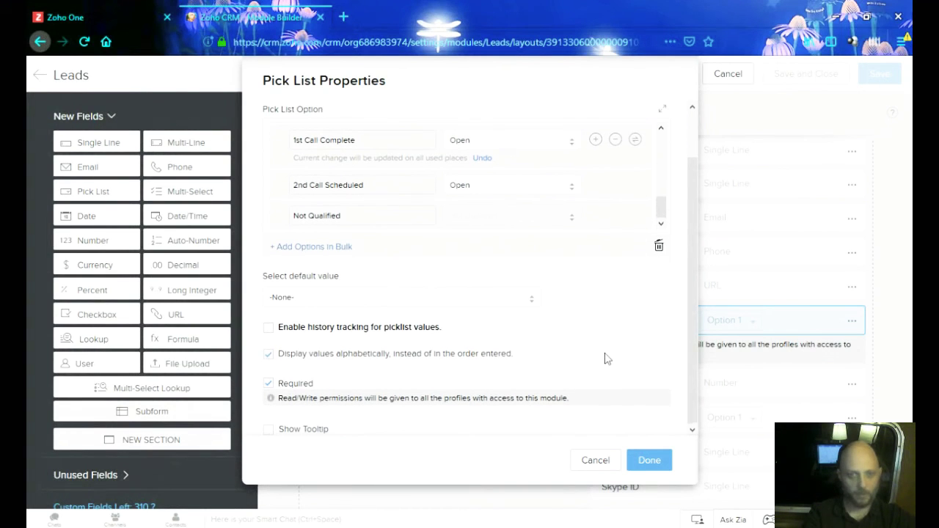
click(649, 461)
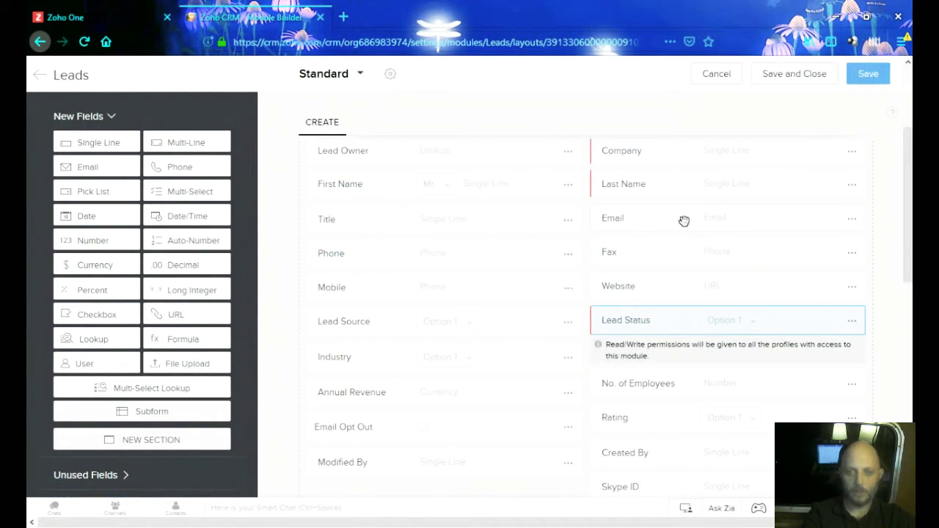